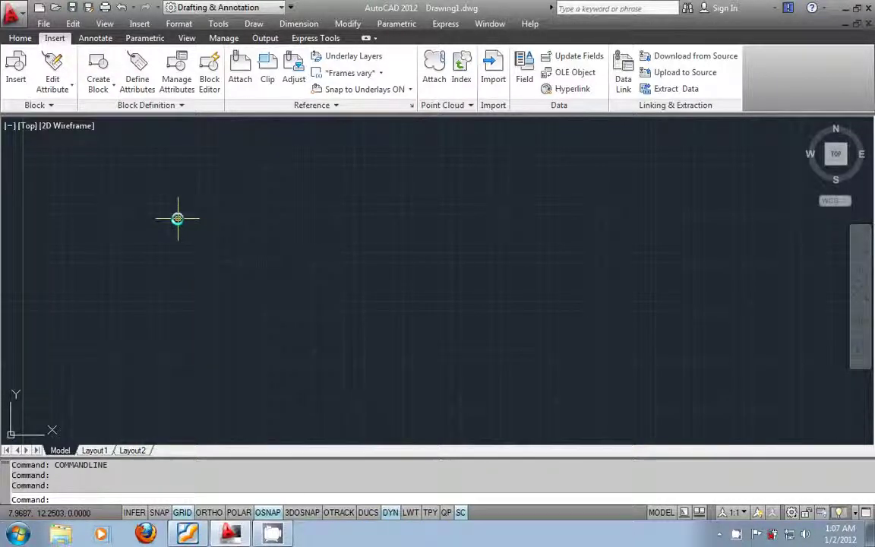
# Draw a six-sided polygon inscribed in a circle of radius 3, with Ortho mode turned on.
pyautogui.click(21, 38)
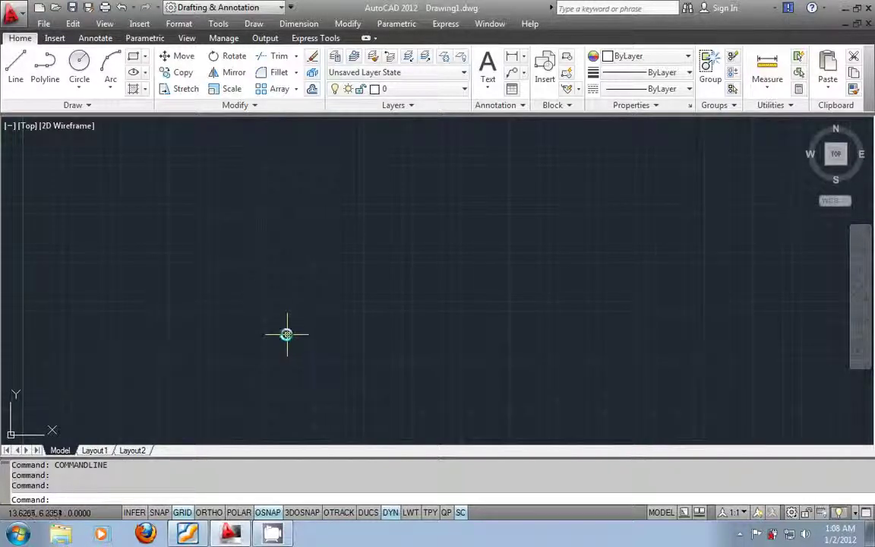
pyautogui.click(144, 58)
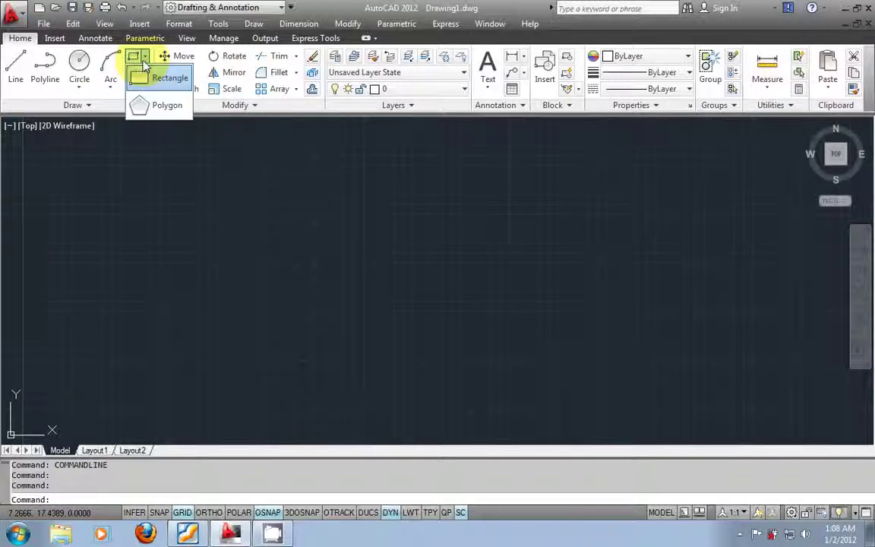
pyautogui.click(161, 106)
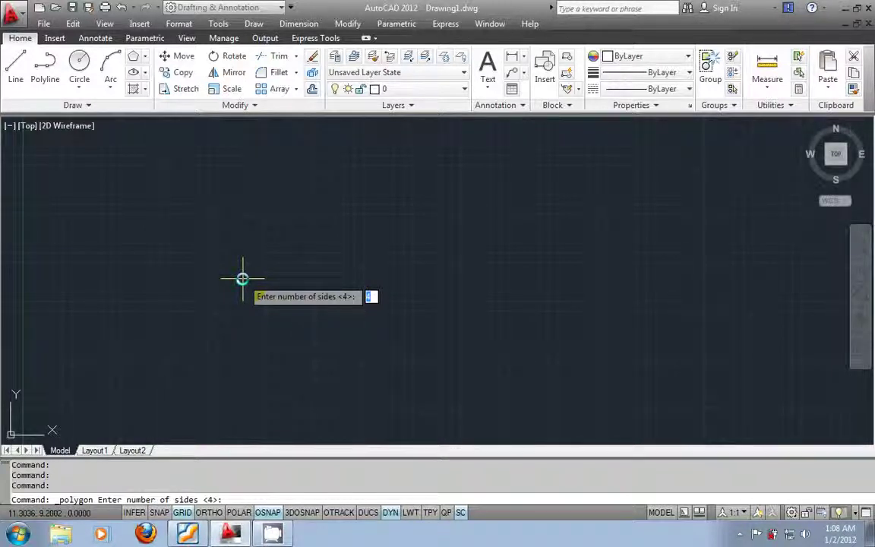
pyautogui.press('Return')
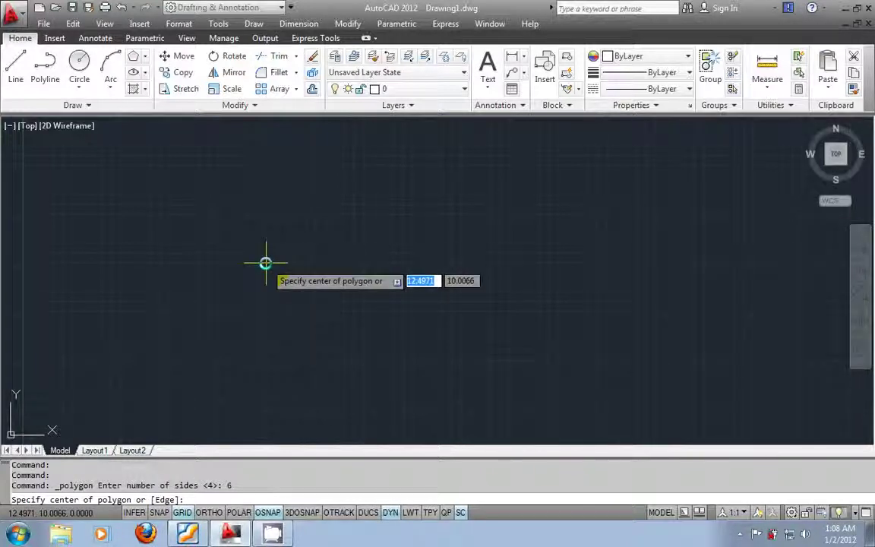
pyautogui.click(265, 263)
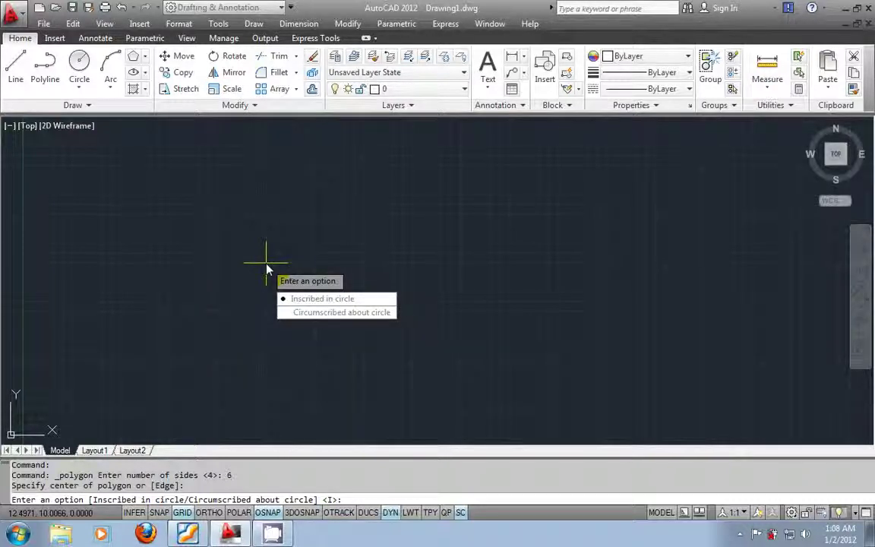
pyautogui.press('Return')
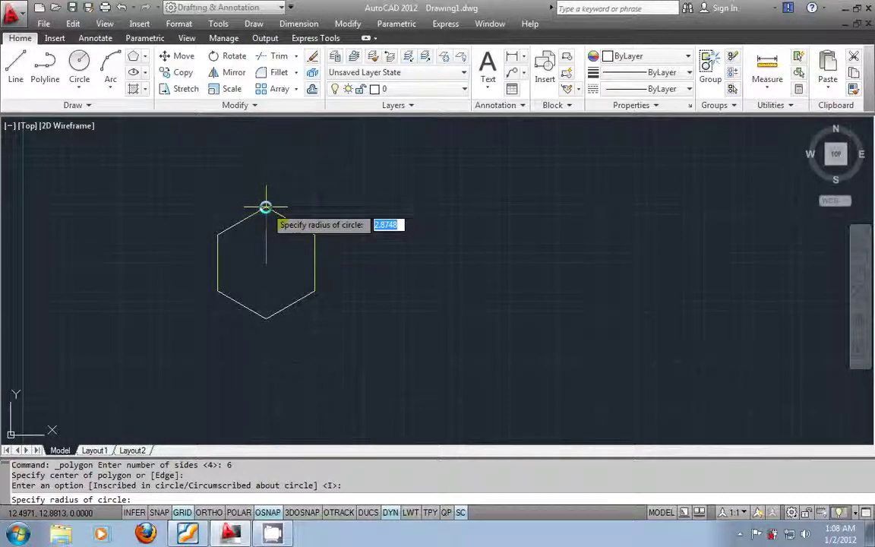
pyautogui.click(213, 511)
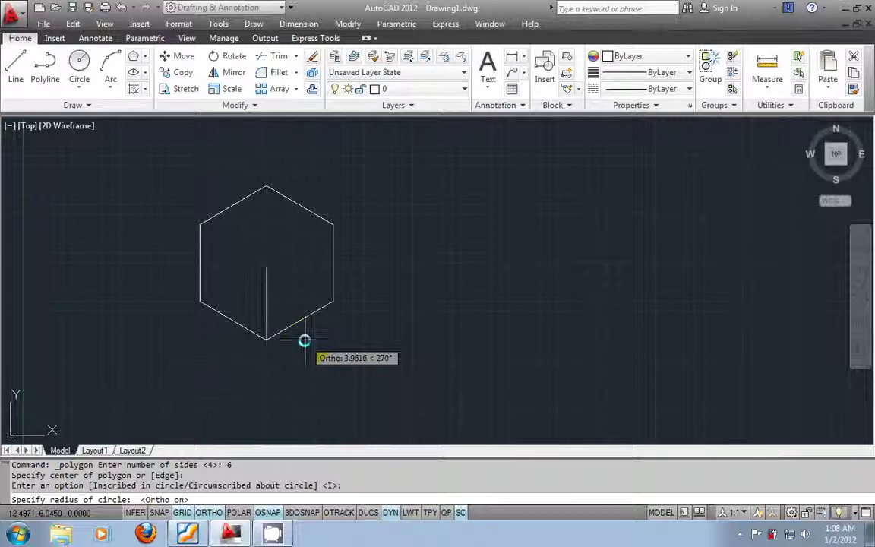
pyautogui.write('3')
pyautogui.press('Return')
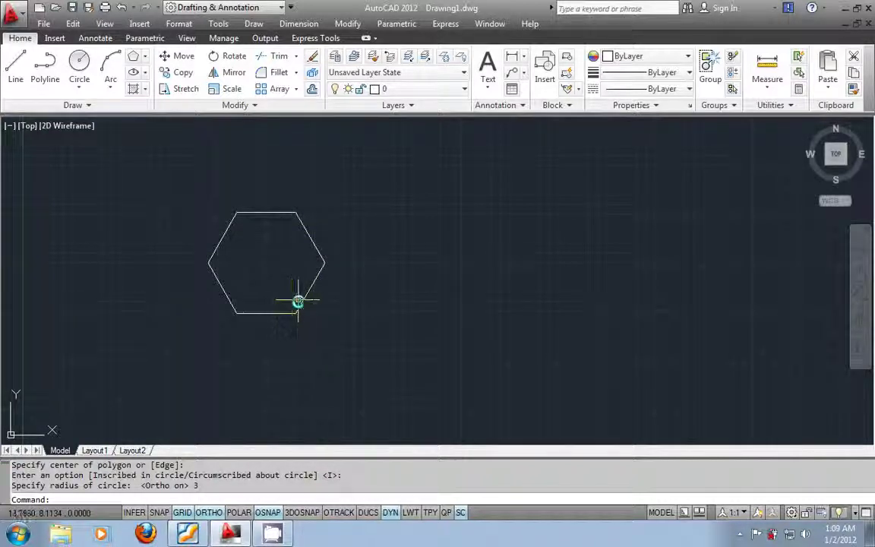
# Erase the hexagon from the drawing.
pyautogui.moveTo(309, 293)
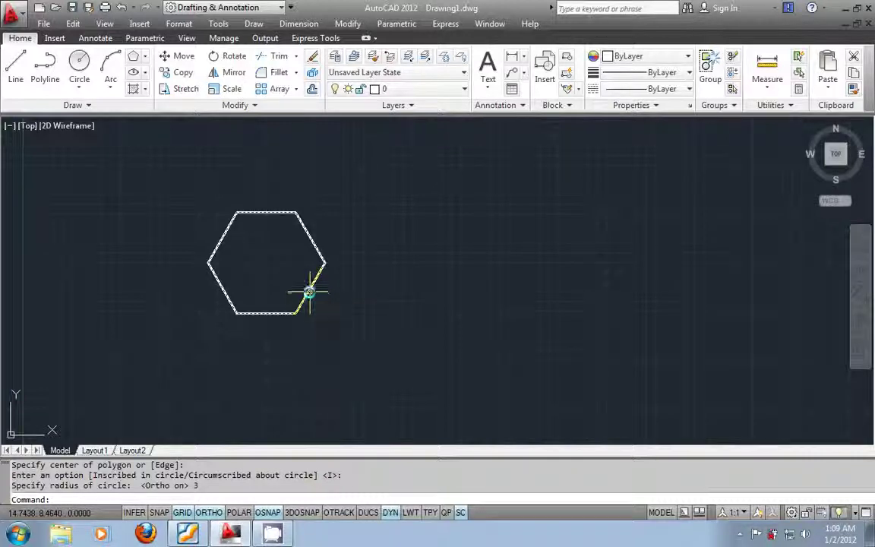
pyautogui.click(312, 242)
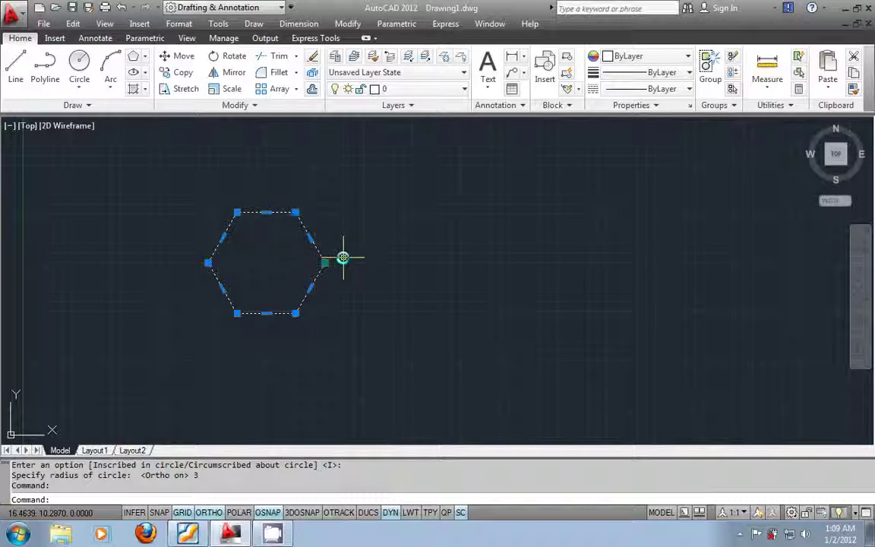
pyautogui.press('Delete')
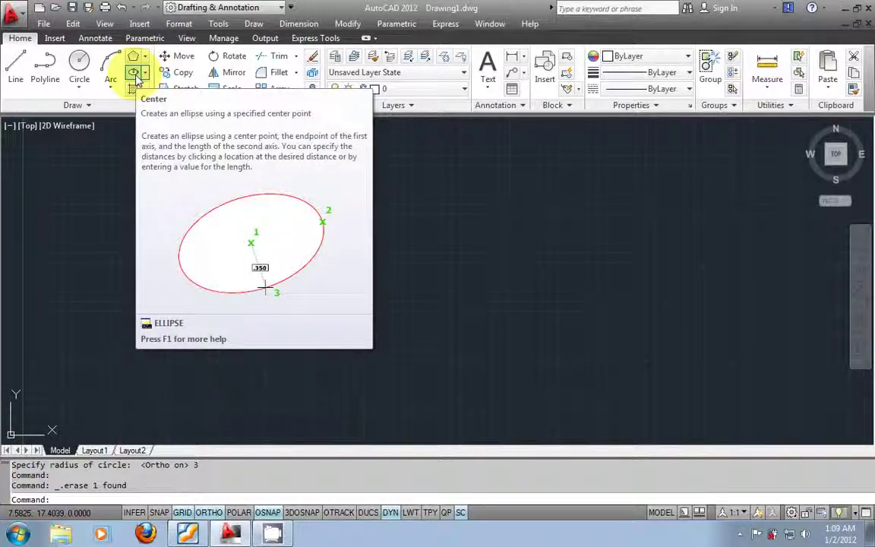
# Draw a center-based ellipse with a horizontal half-axis of 6 and a vertical half-axis of 2.
pyautogui.click(136, 76)
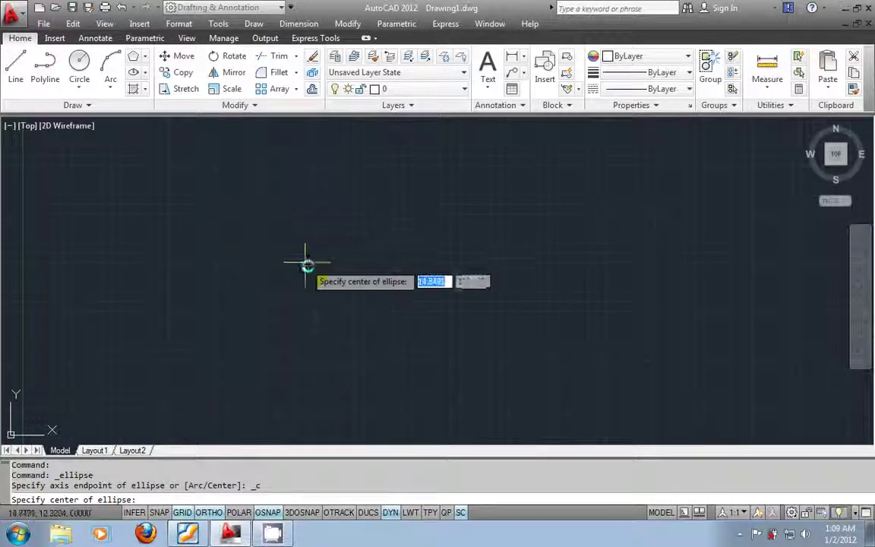
pyautogui.click(344, 269)
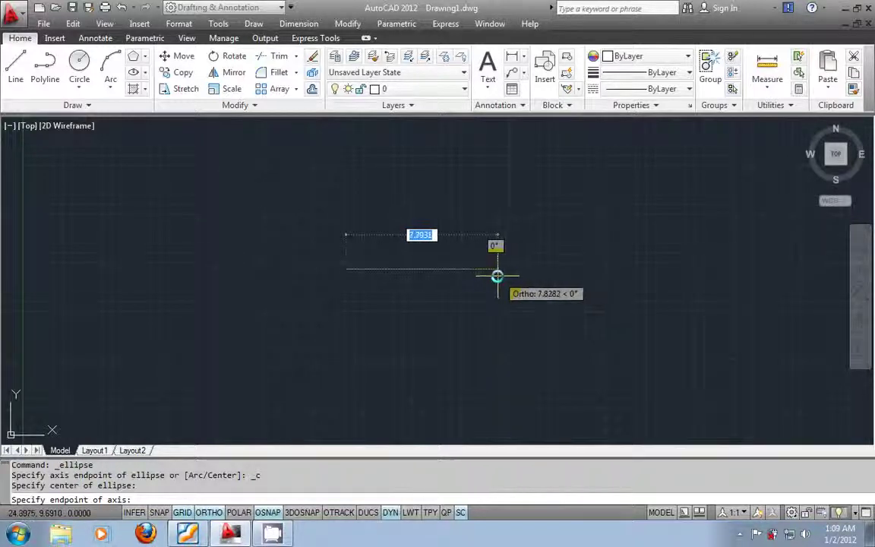
pyautogui.write('6')
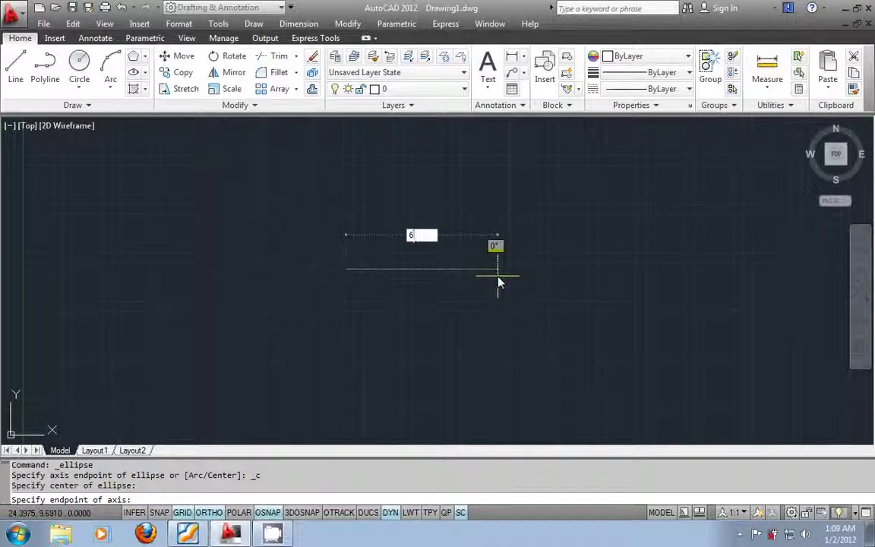
pyautogui.press('Return')
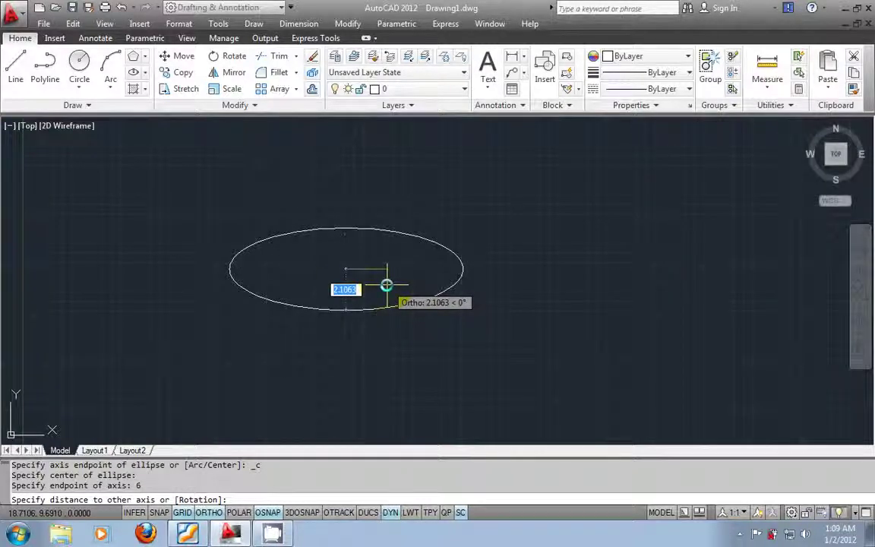
pyautogui.write('2')
pyautogui.press('Return')
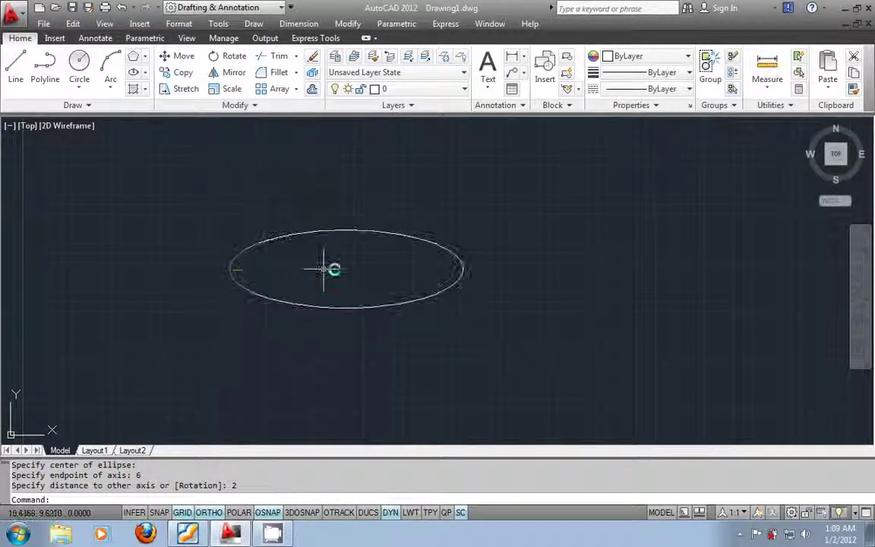
# Erase the ellipse from the drawing.
pyautogui.moveTo(461, 268)
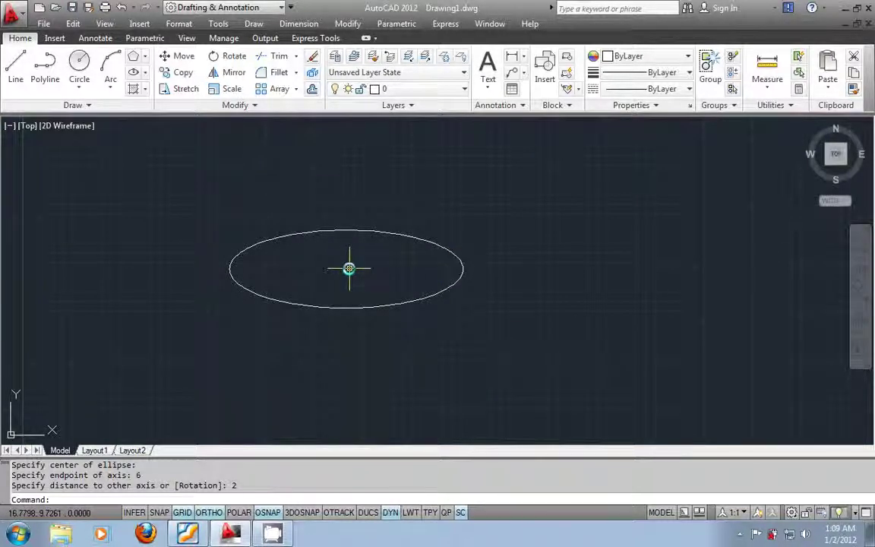
pyautogui.moveTo(353, 309)
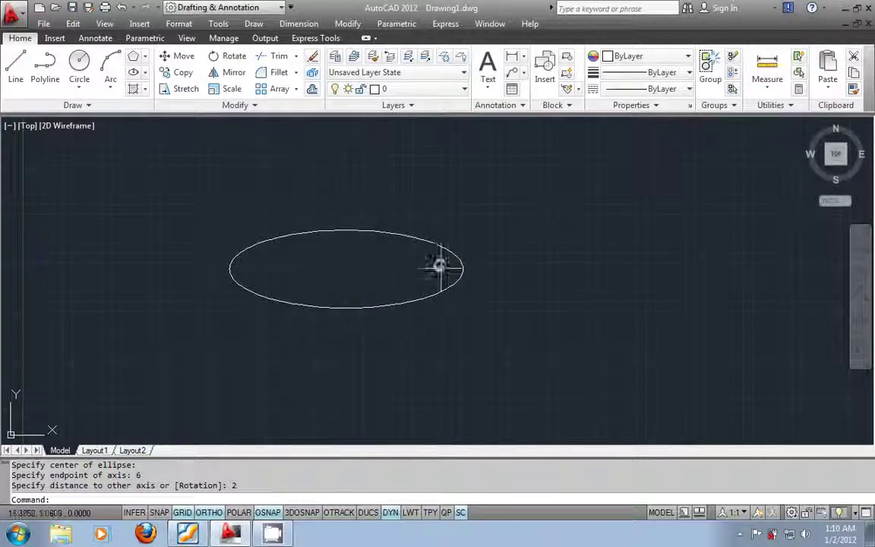
pyautogui.click(385, 232)
pyautogui.press('Delete')
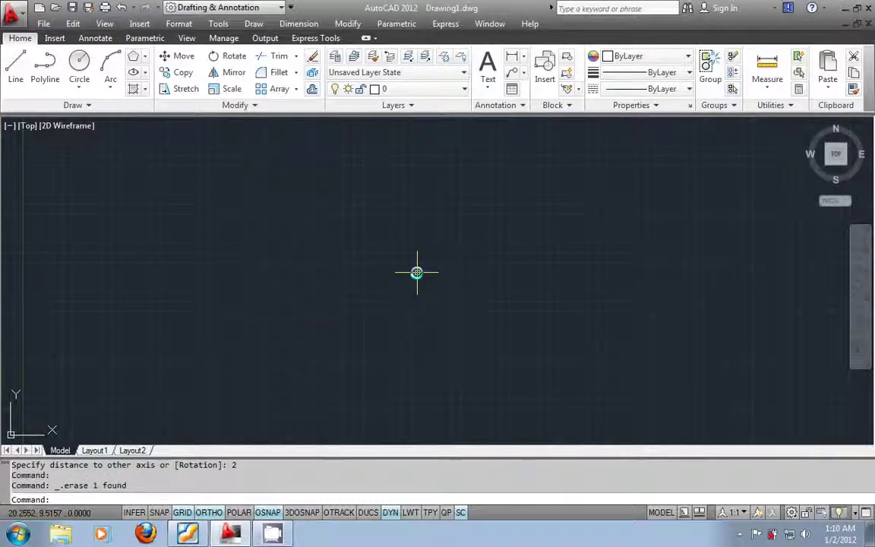
# Draw a horizontal line to the right, continued by a vertical line about 6.4 units downward to form a square corner.
pyautogui.click(20, 85)
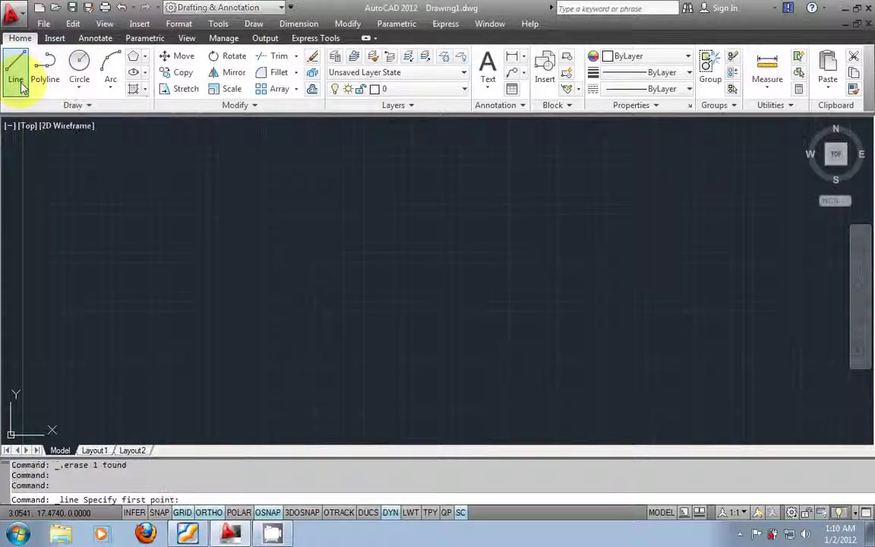
pyautogui.click(216, 199)
pyautogui.click(361, 199)
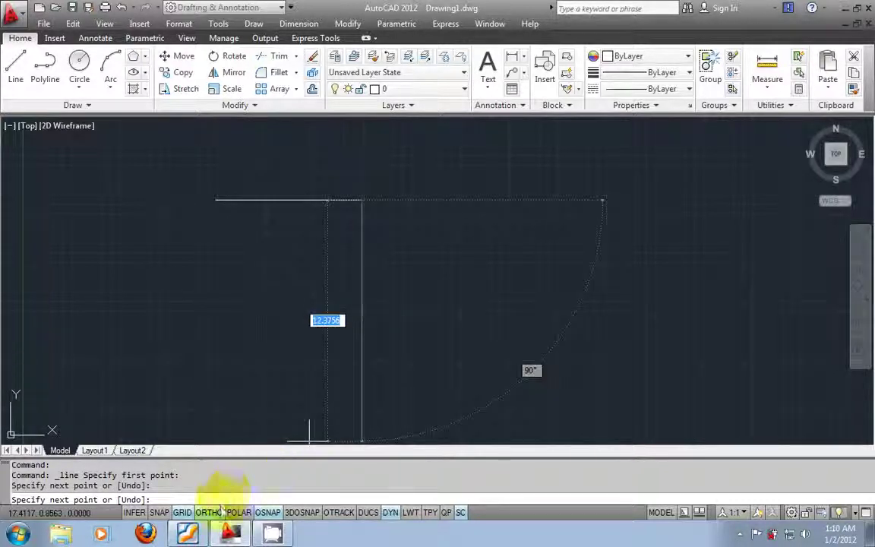
pyautogui.click(365, 325)
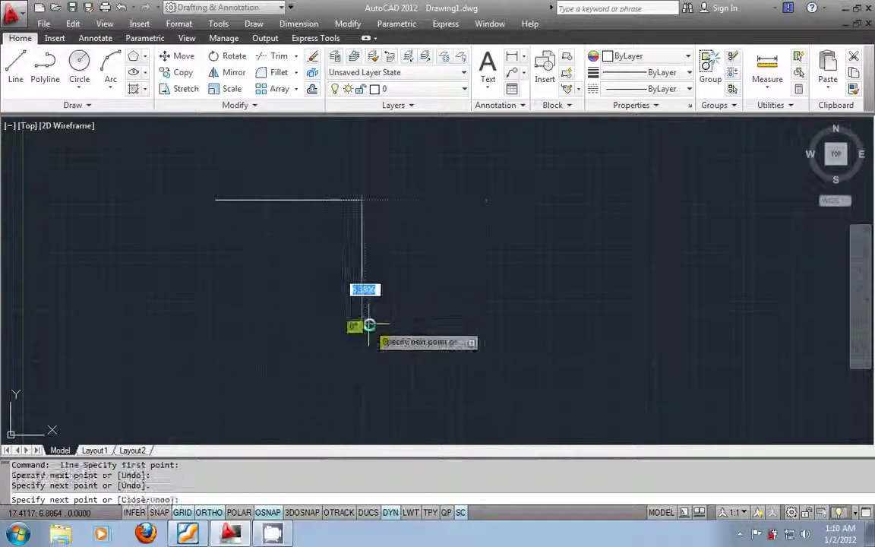
pyautogui.press('Escape')
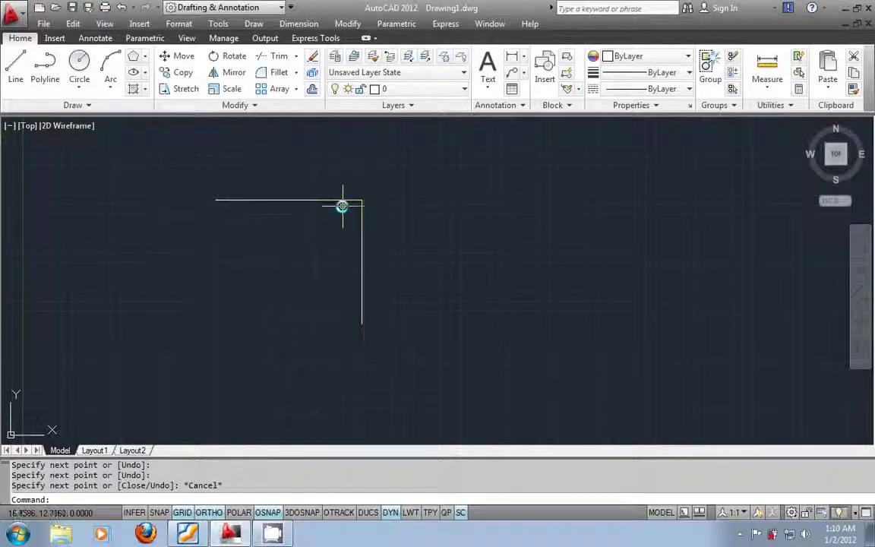
pyautogui.click(296, 73)
pyautogui.click(297, 136)
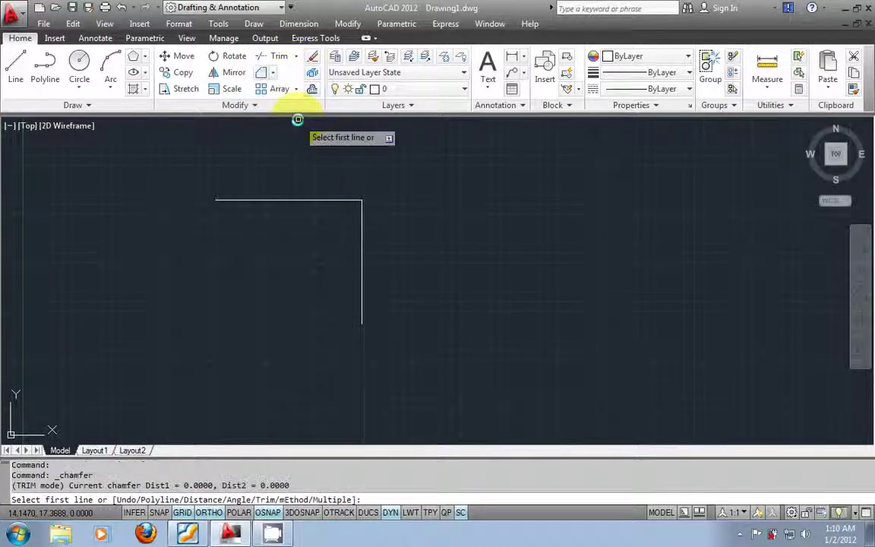
pyautogui.click(315, 156)
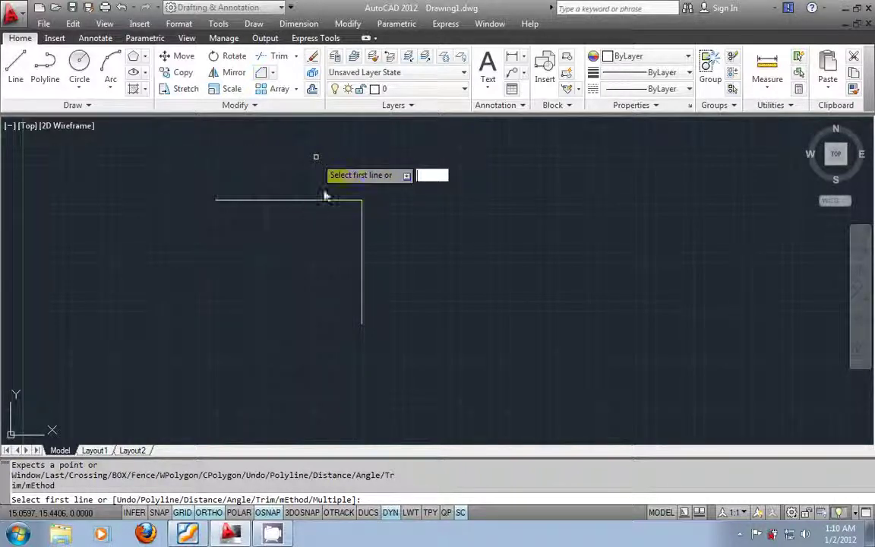
pyautogui.press('Escape')
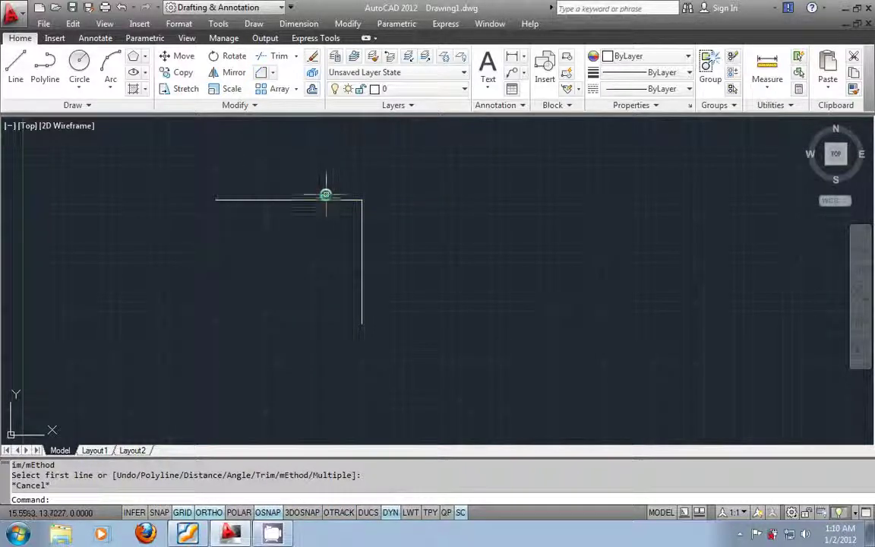
# Try to chamfer the corner between the horizontal and vertical lines using the default zero distances.
pyautogui.click(273, 73)
pyautogui.click(293, 123)
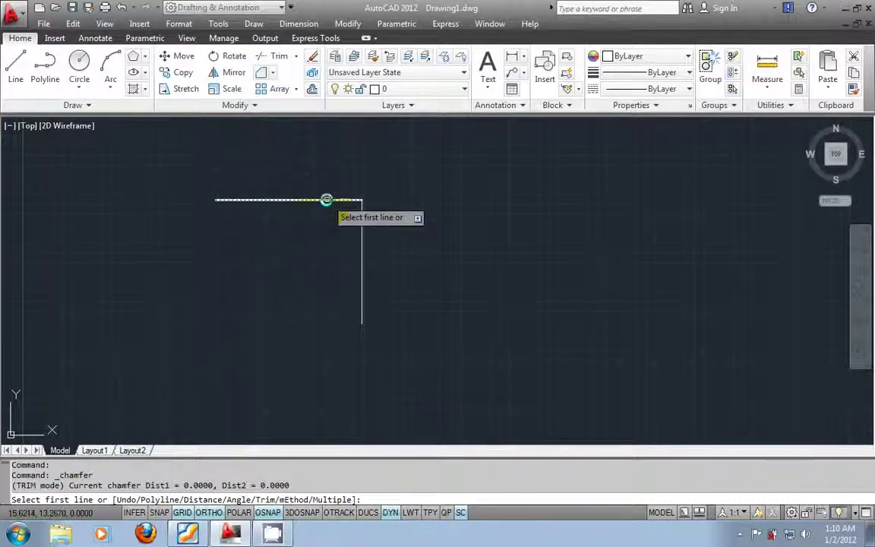
pyautogui.click(326, 199)
pyautogui.click(362, 241)
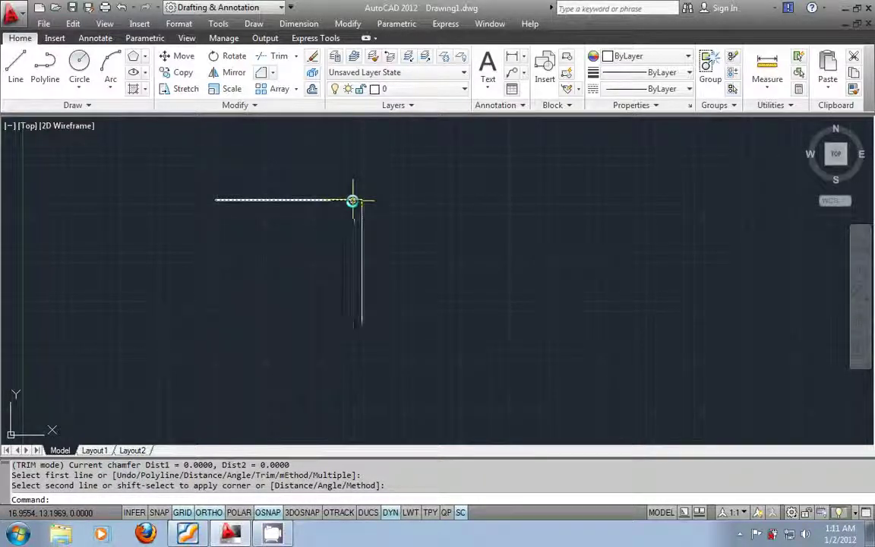
# Chamfer the corner between the horizontal and vertical lines with both chamfer distances set to 3.
pyautogui.click(260, 72)
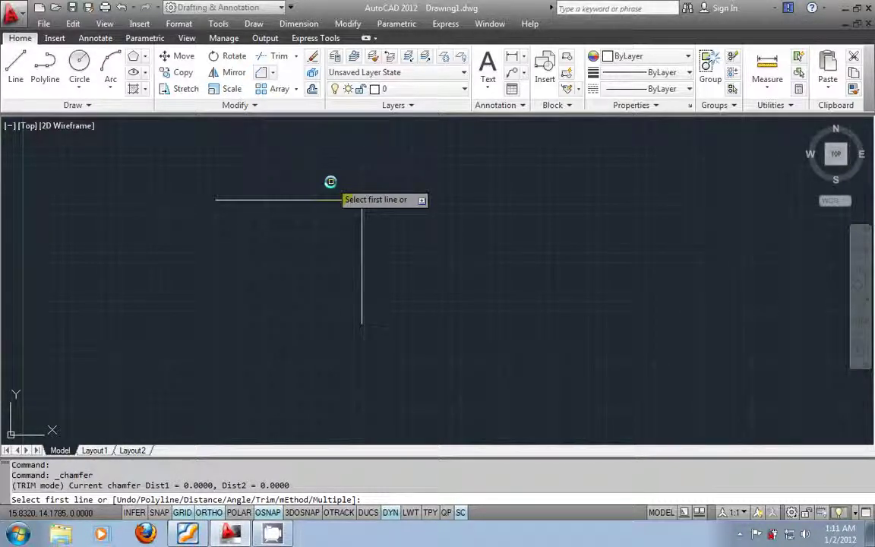
pyautogui.write('d')
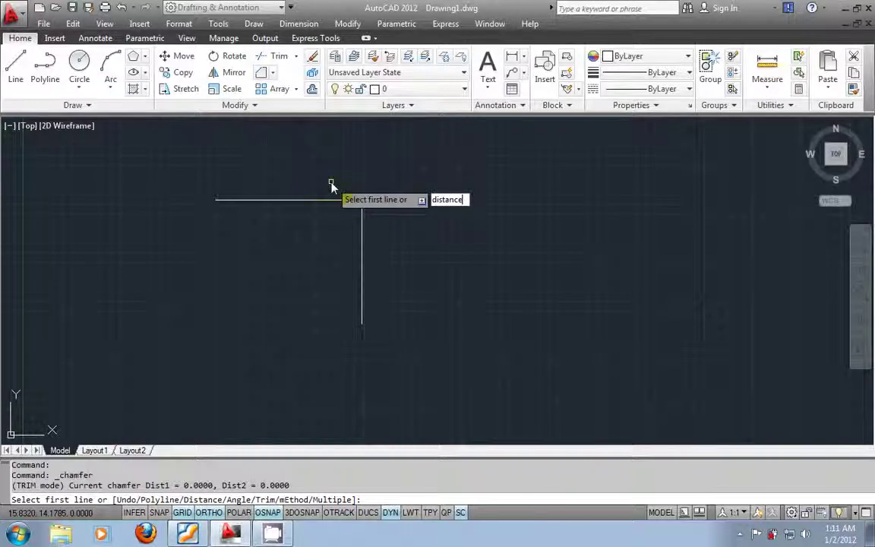
pyautogui.write('istance')
pyautogui.press('Return')
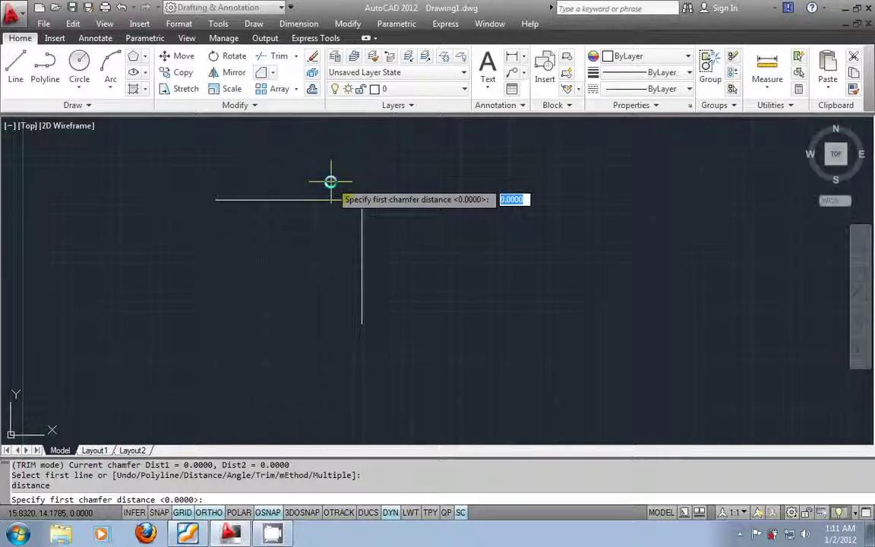
pyautogui.press('Return')
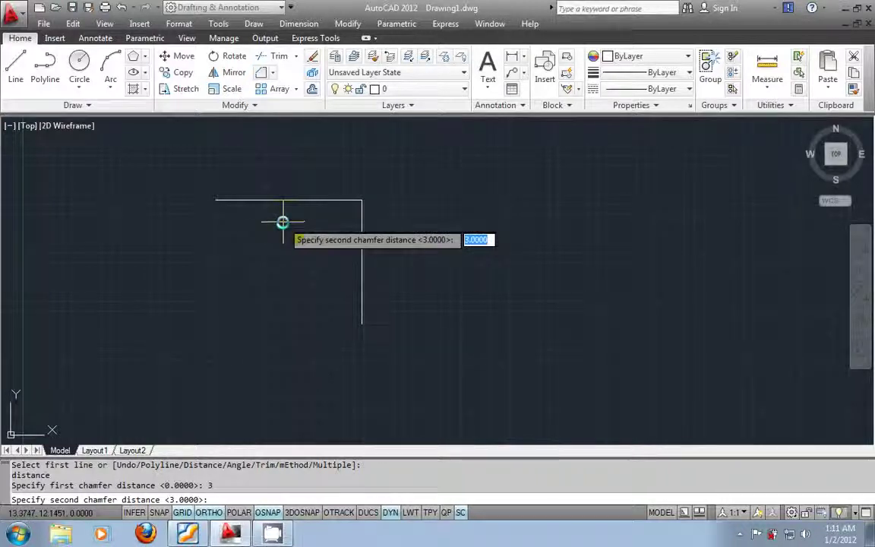
pyautogui.press('Return')
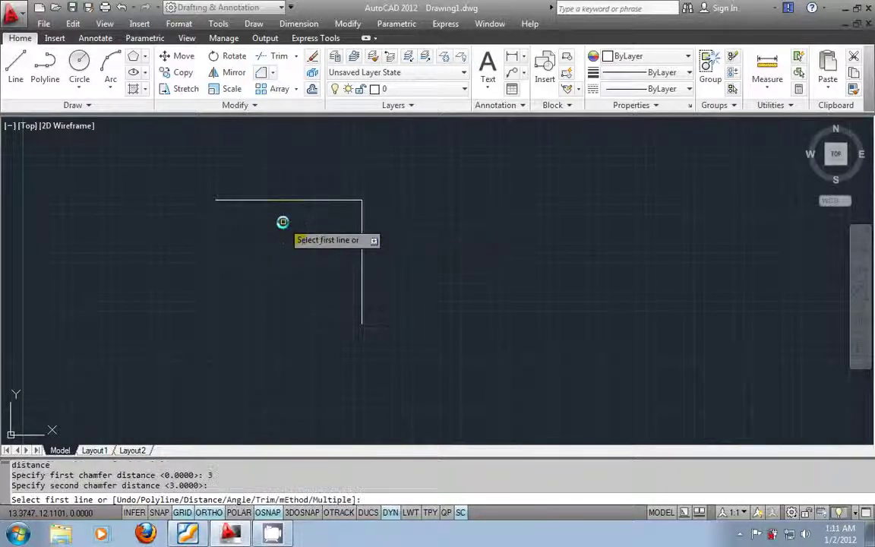
pyautogui.click(308, 202)
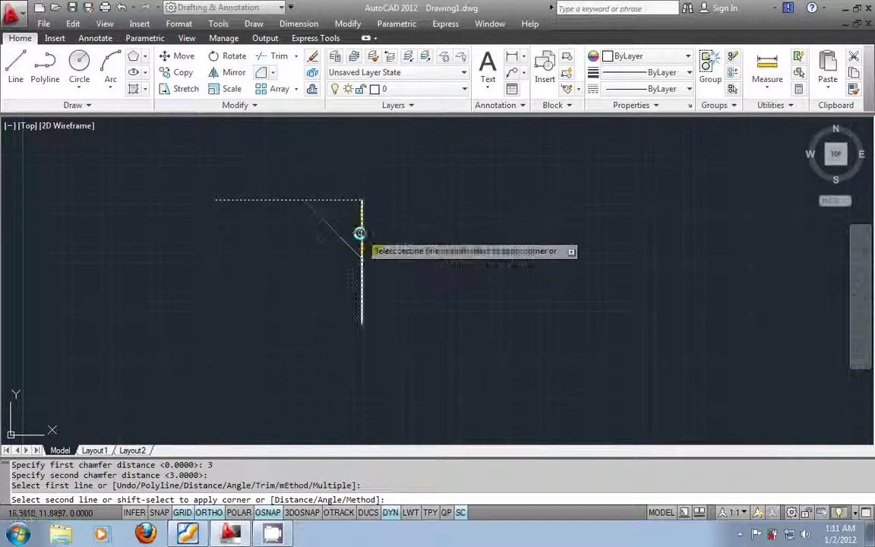
pyautogui.click(359, 233)
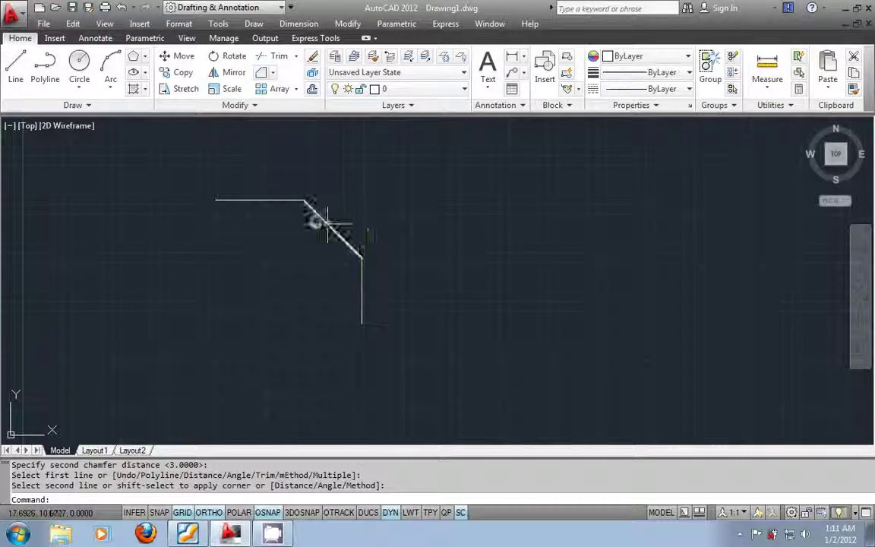
# Erase the chamfered corner, including its horizontal, vertical and bevel lines.
pyautogui.click(198, 183)
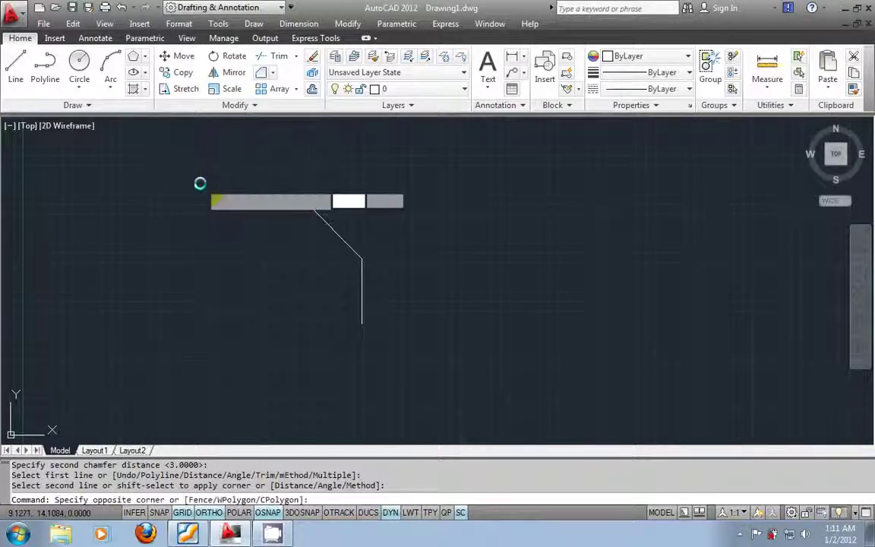
pyautogui.click(452, 335)
pyautogui.press('Delete')
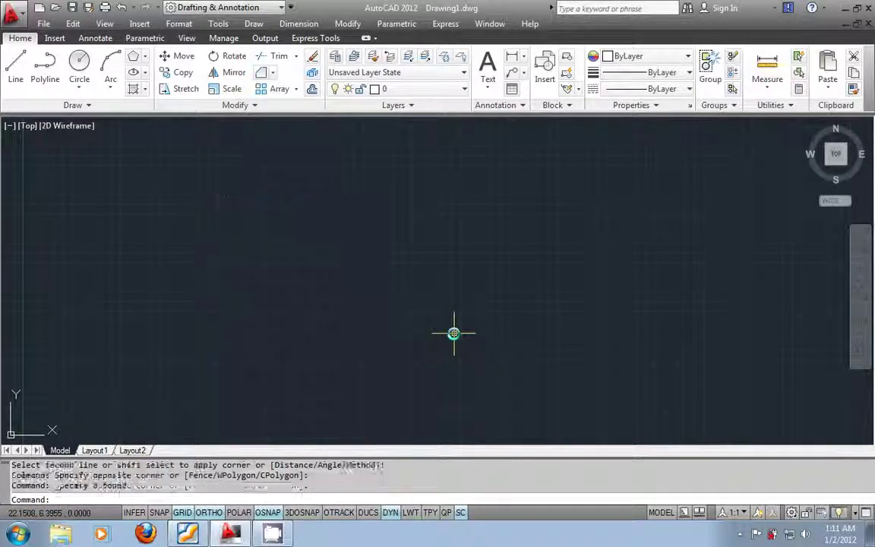
pyautogui.click(273, 73)
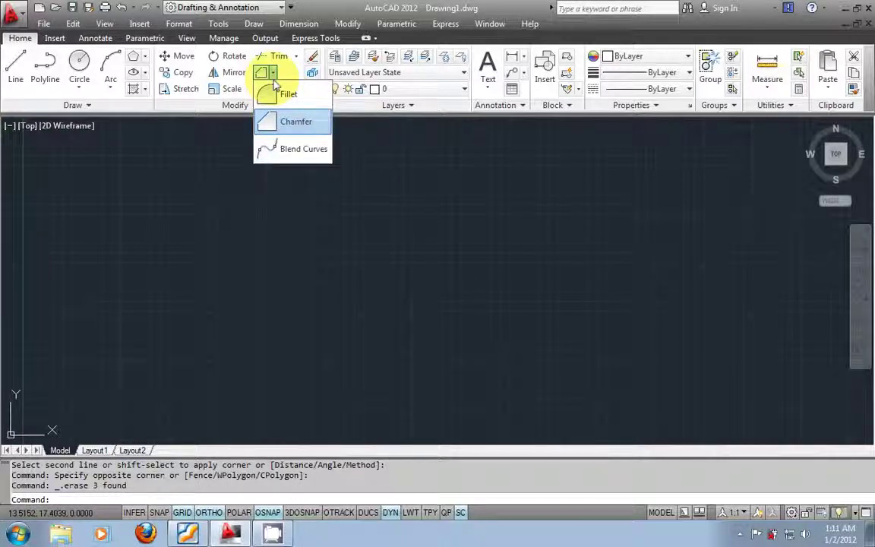
pyautogui.click(296, 100)
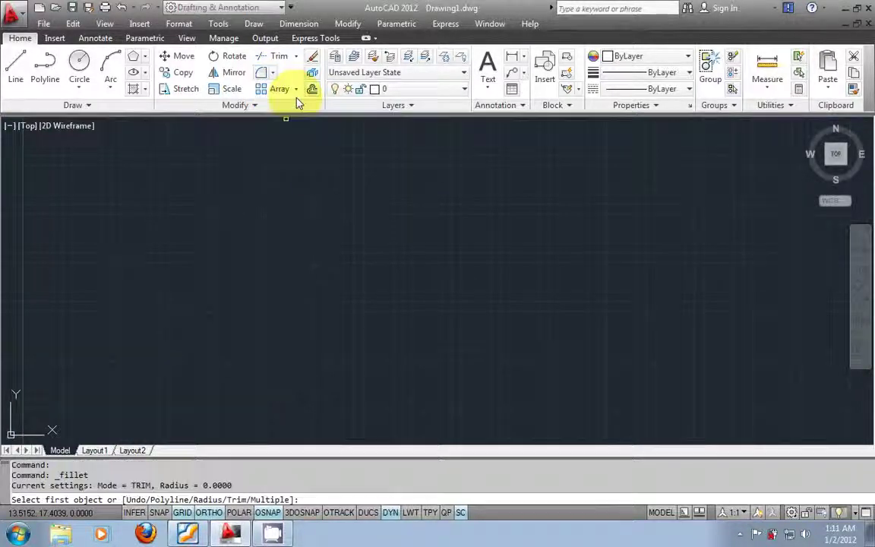
pyautogui.press('Escape')
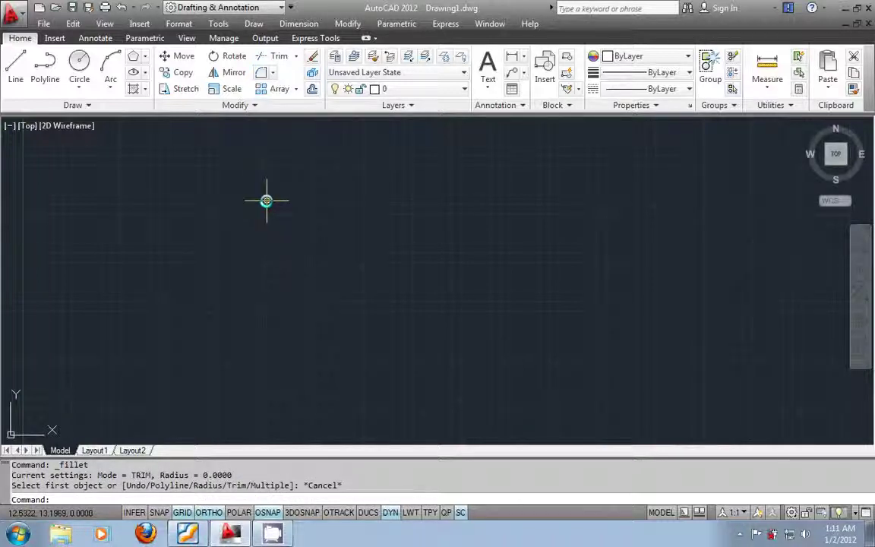
pyautogui.click(18, 17)
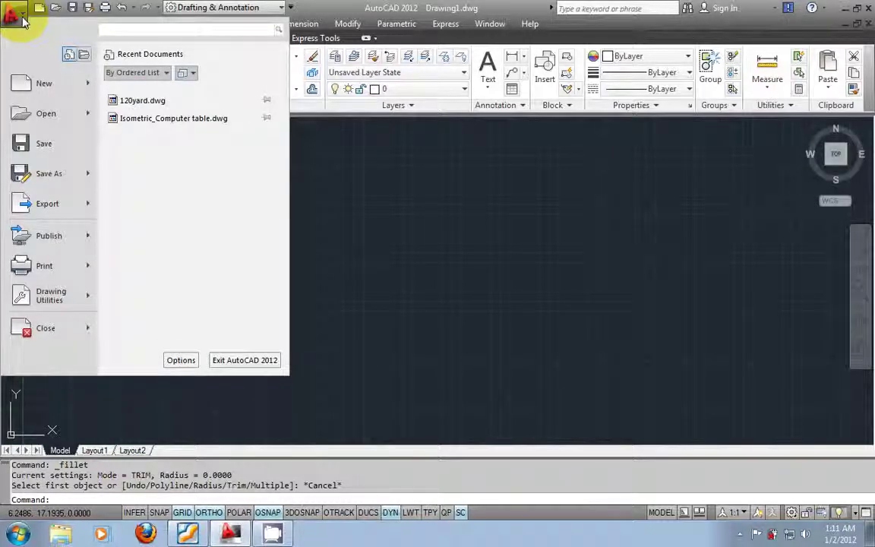
pyautogui.moveTo(52, 112)
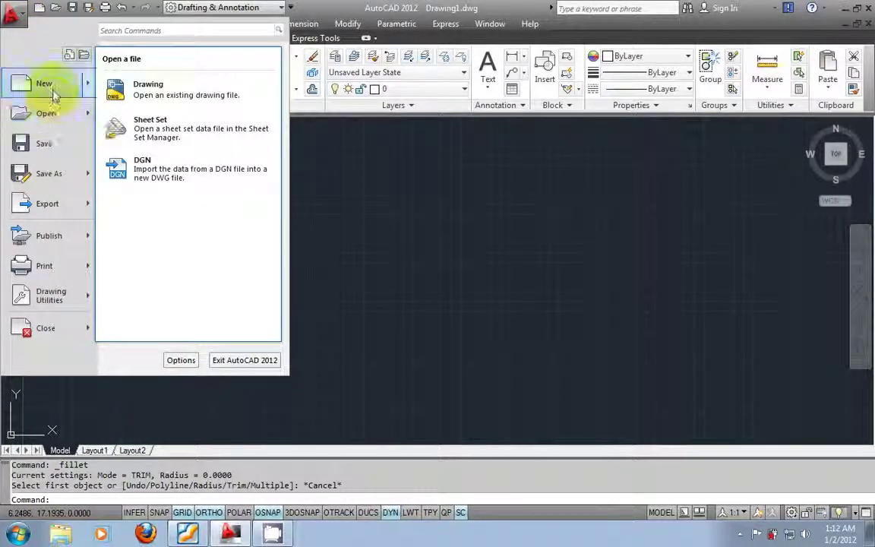
pyautogui.click(53, 92)
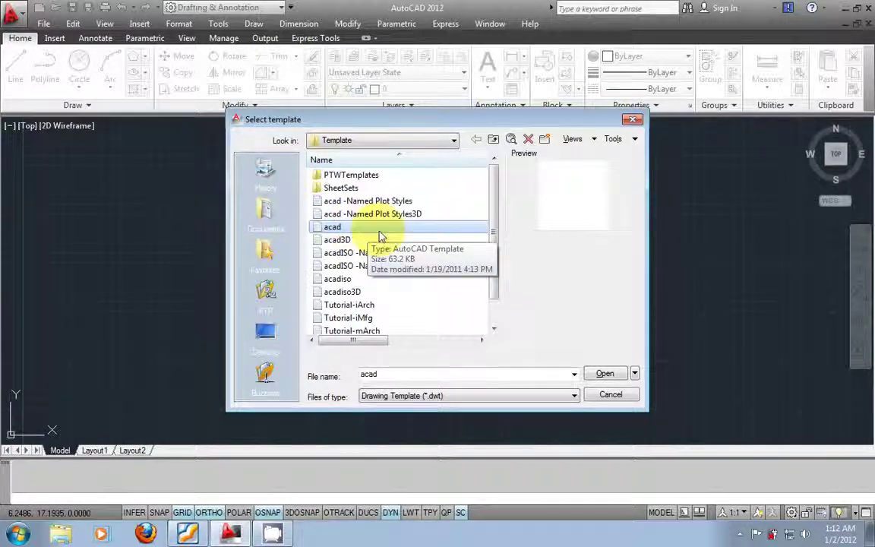
pyautogui.click(605, 374)
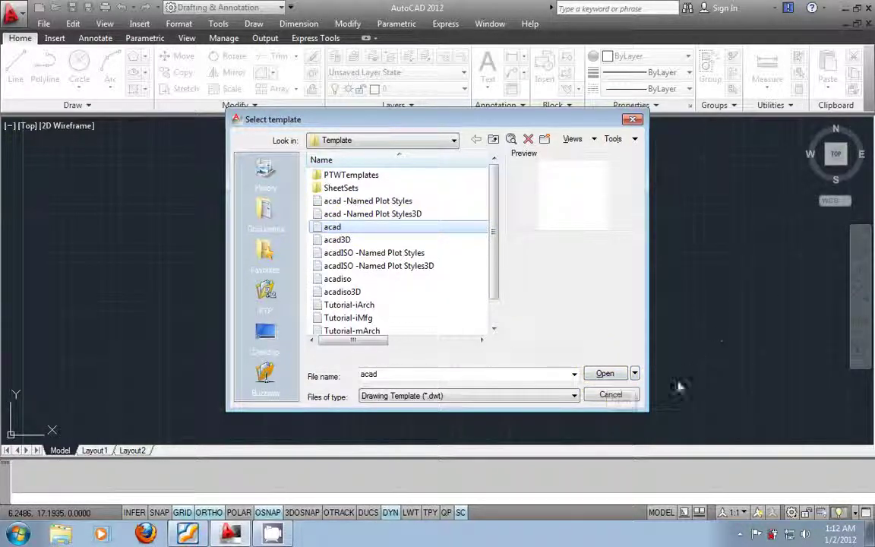
pyautogui.click(628, 394)
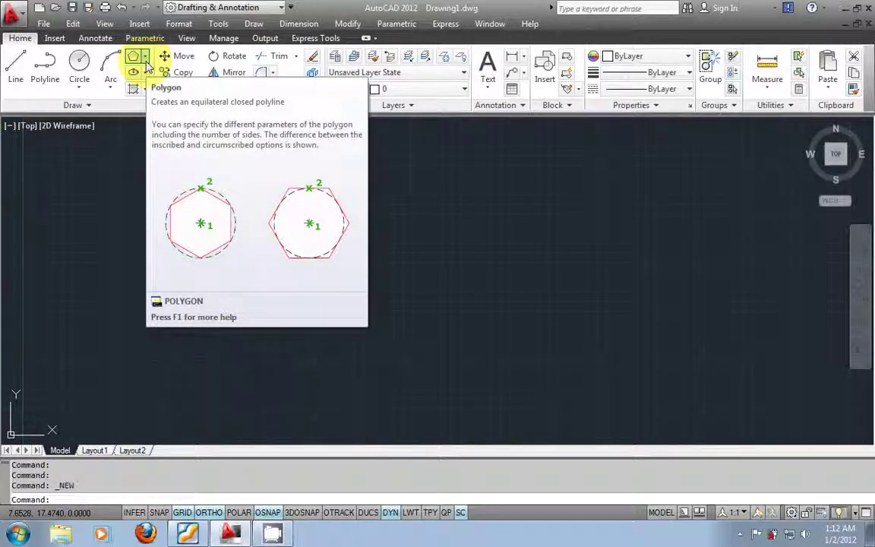
# Draw a 5-sided polygon inscribed in a circle of about 3 units radius, with one vertex pointing straight up.
pyautogui.click(135, 57)
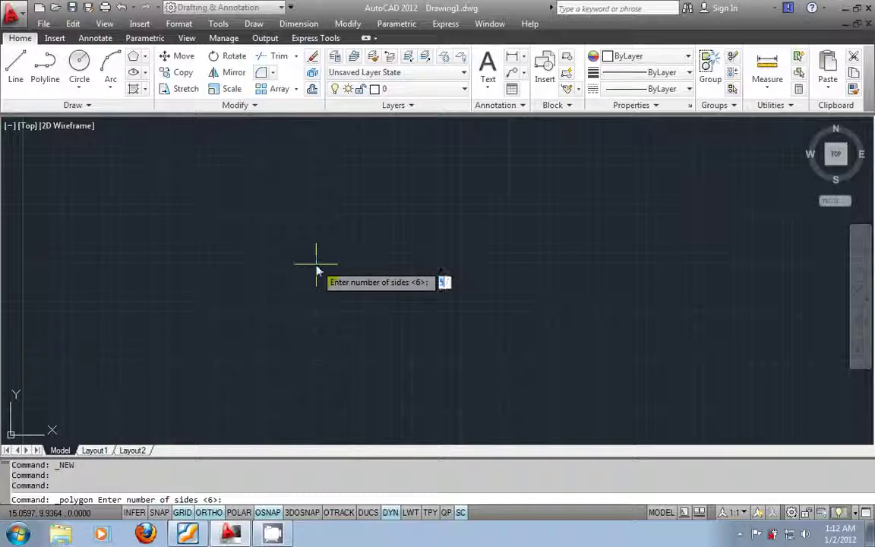
pyautogui.write('5')
pyautogui.press('Return')
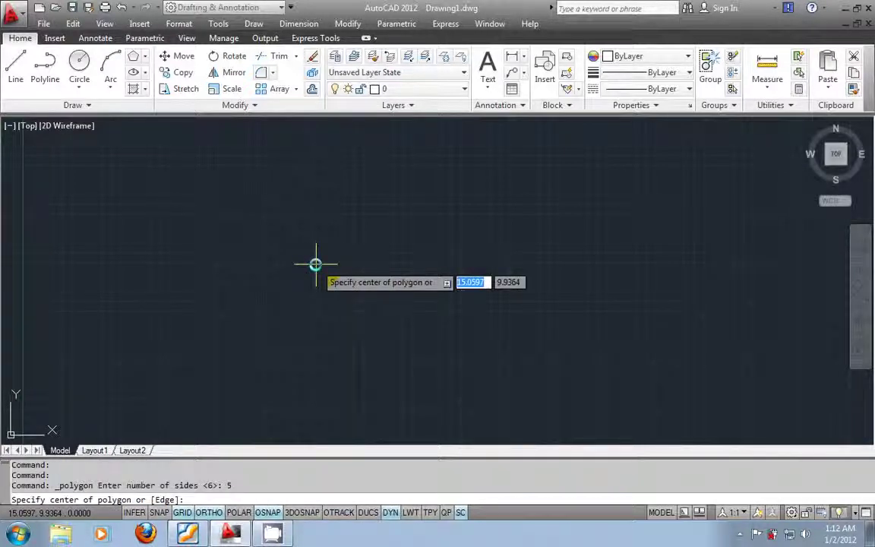
pyautogui.click(315, 264)
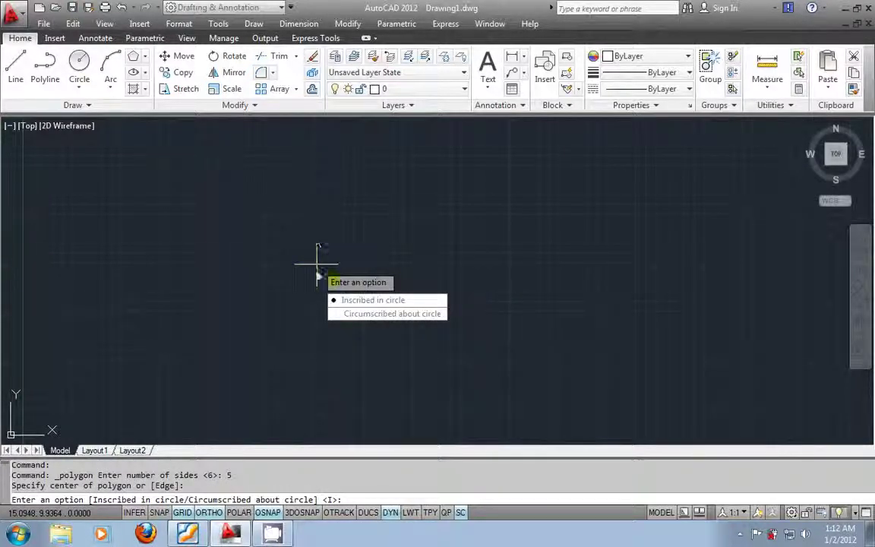
pyautogui.press('Return')
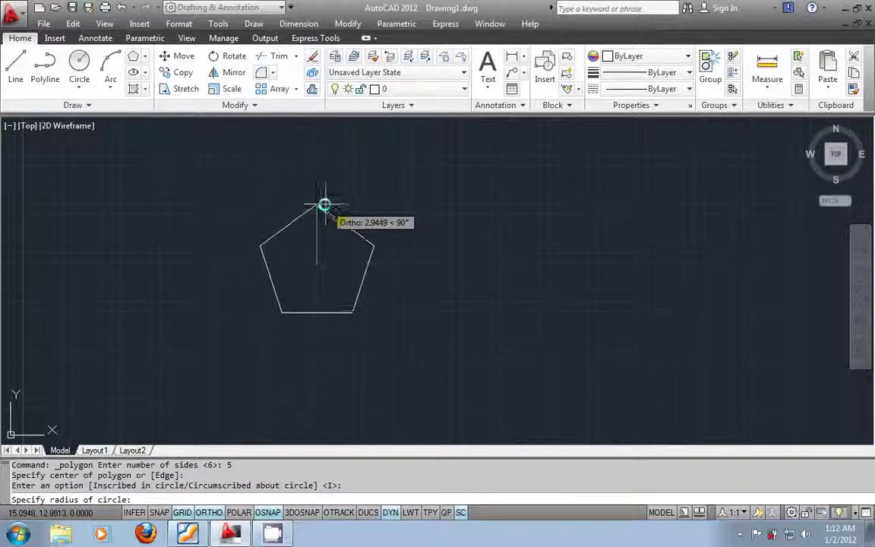
pyautogui.click(325, 204)
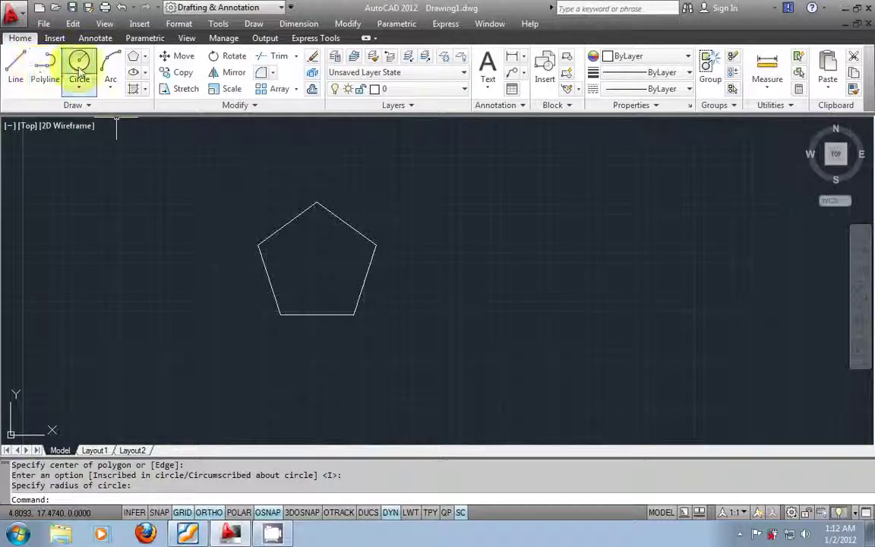
# Draw connected diagonals inside the pentagon from the upper-left vertex to the upper-right, lower-left, top and lower-right vertices.
pyautogui.click(16, 65)
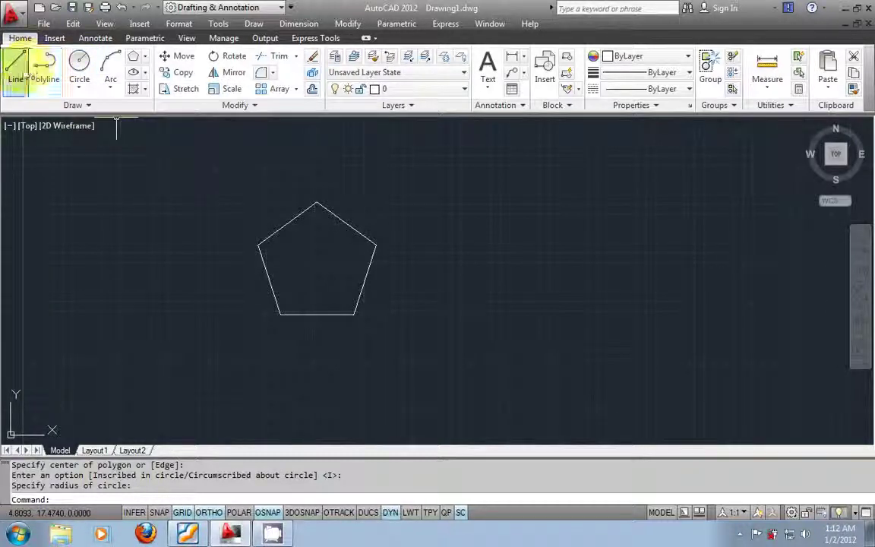
pyautogui.click(258, 243)
pyautogui.click(375, 245)
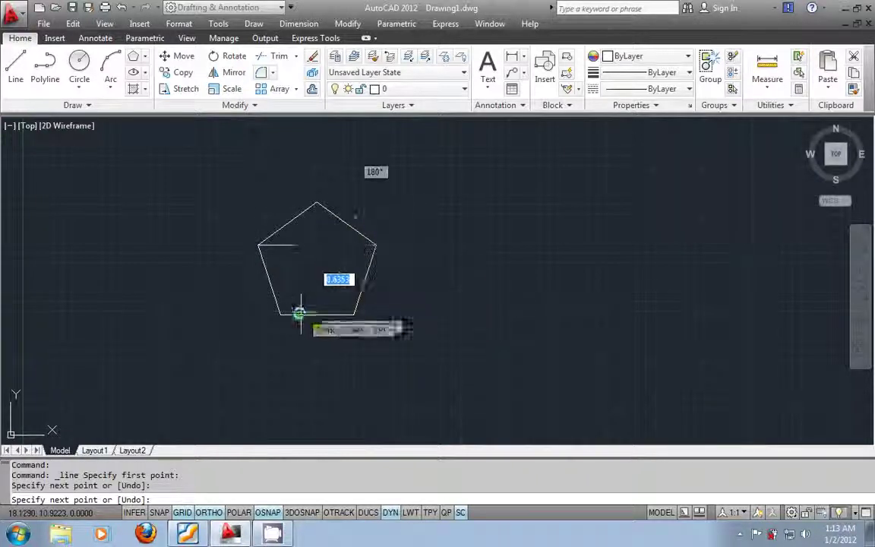
pyautogui.click(280, 313)
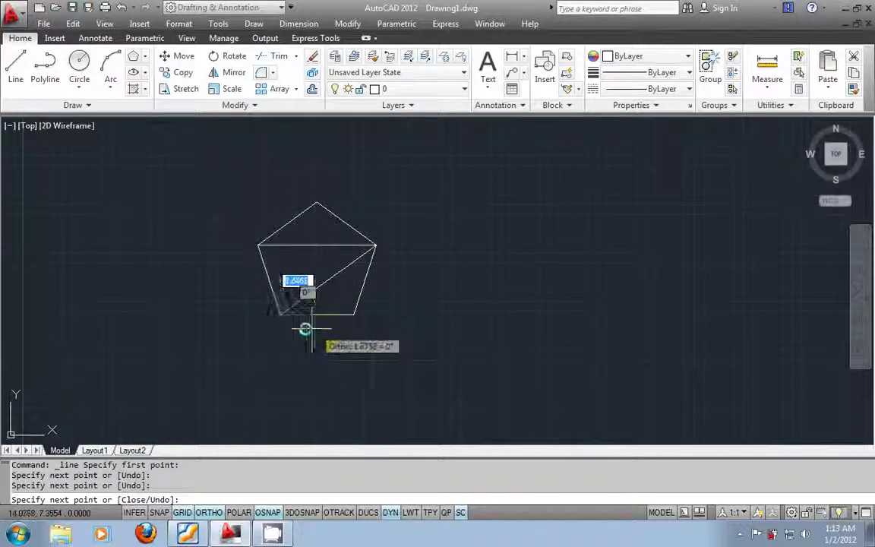
pyautogui.click(281, 313)
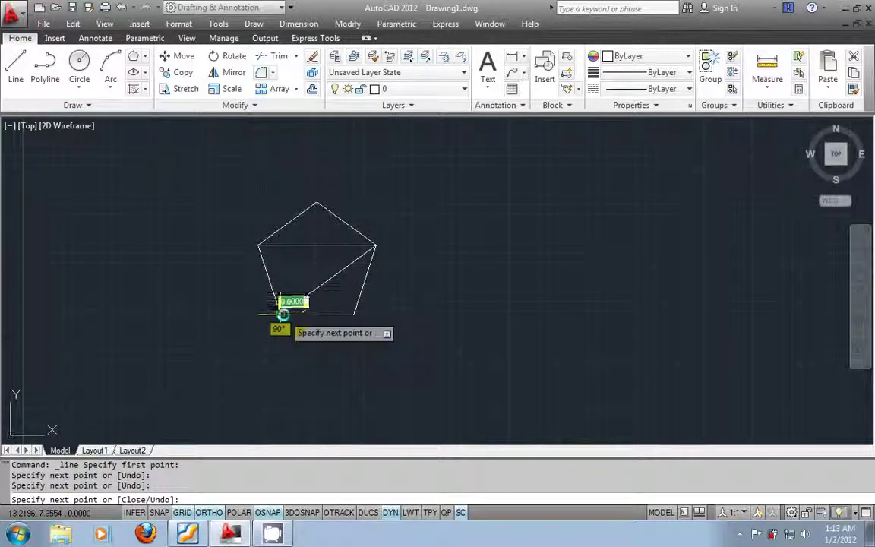
pyautogui.click(317, 203)
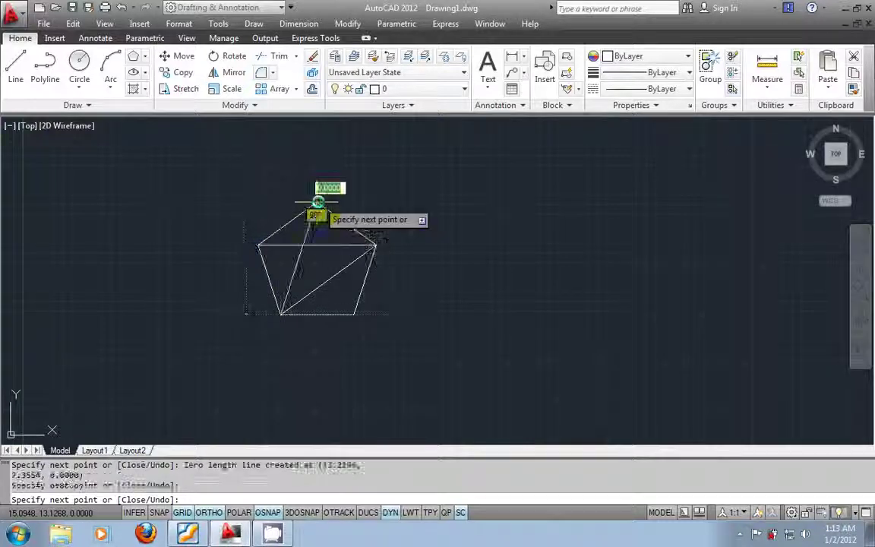
pyautogui.click(355, 312)
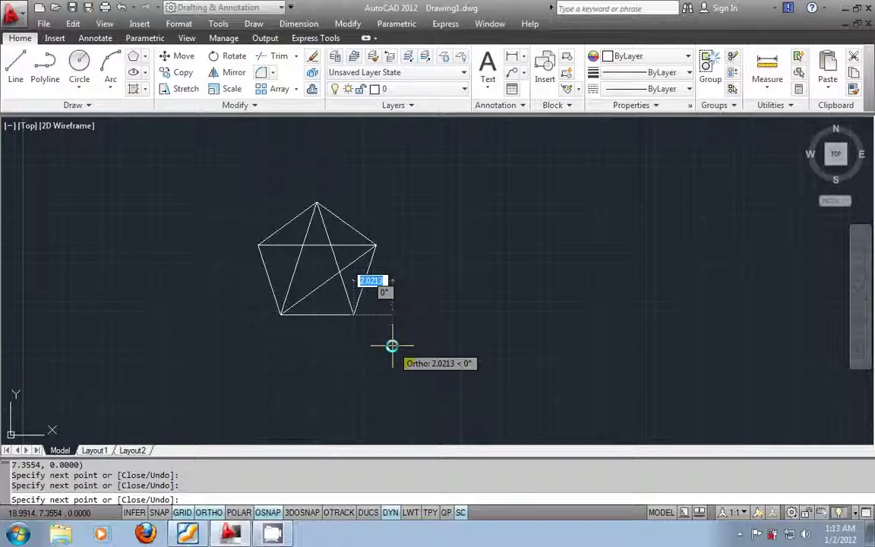
pyautogui.press('Escape')
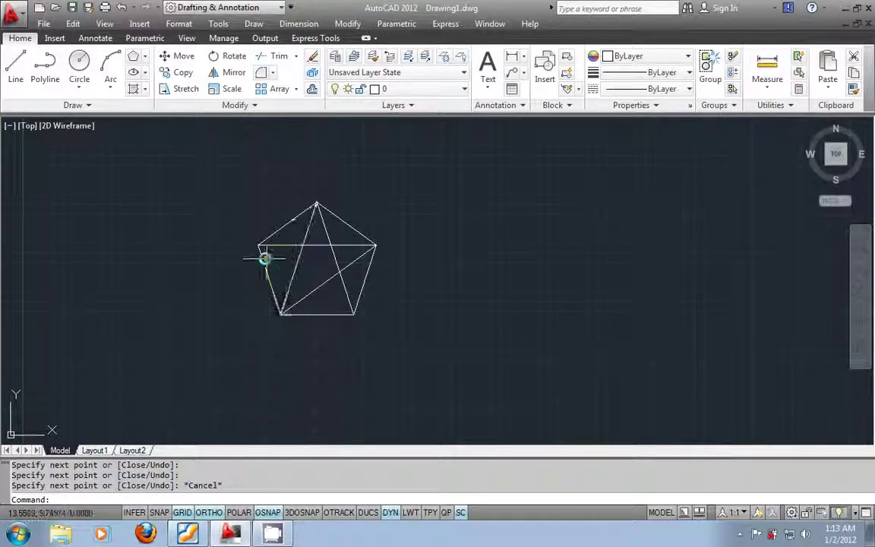
# Complete the five-pointed star with a line from the pentagon's upper-left vertex to its lower-right vertex.
pyautogui.click(15, 69)
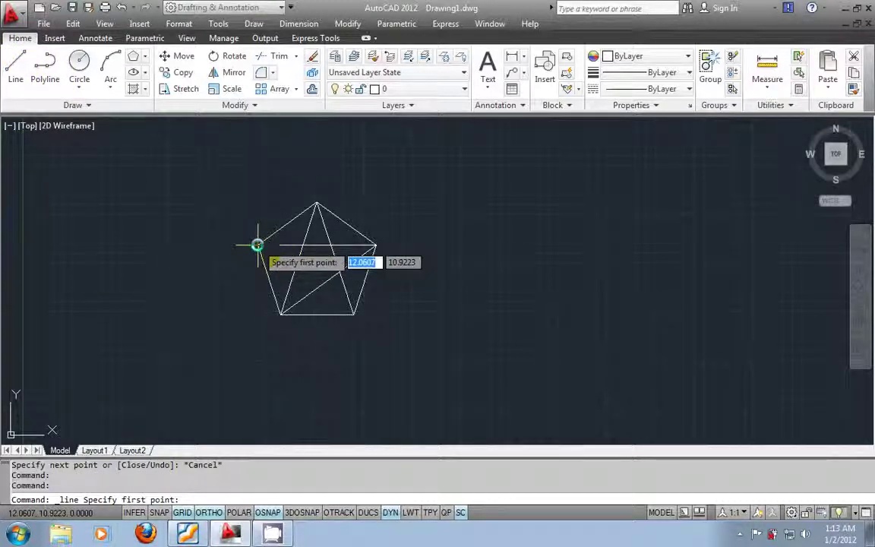
pyautogui.click(262, 245)
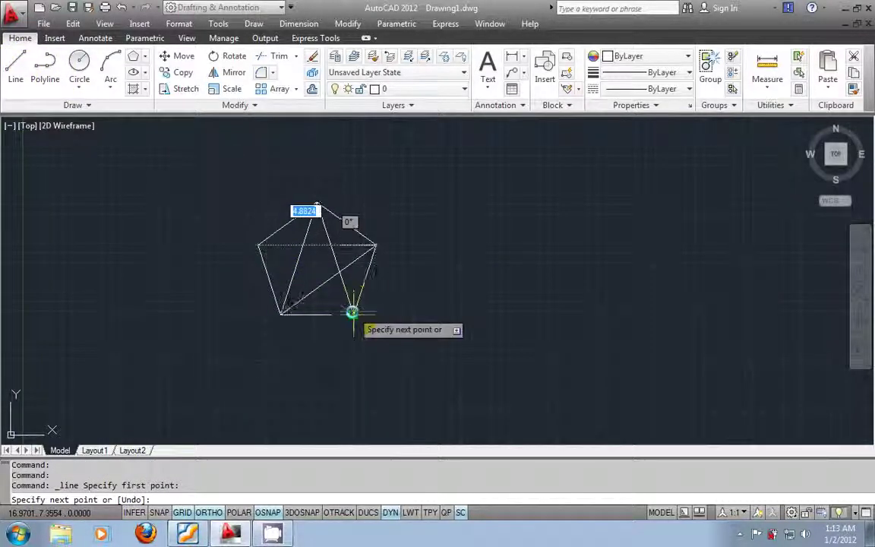
pyautogui.click(354, 312)
pyautogui.press('Escape')
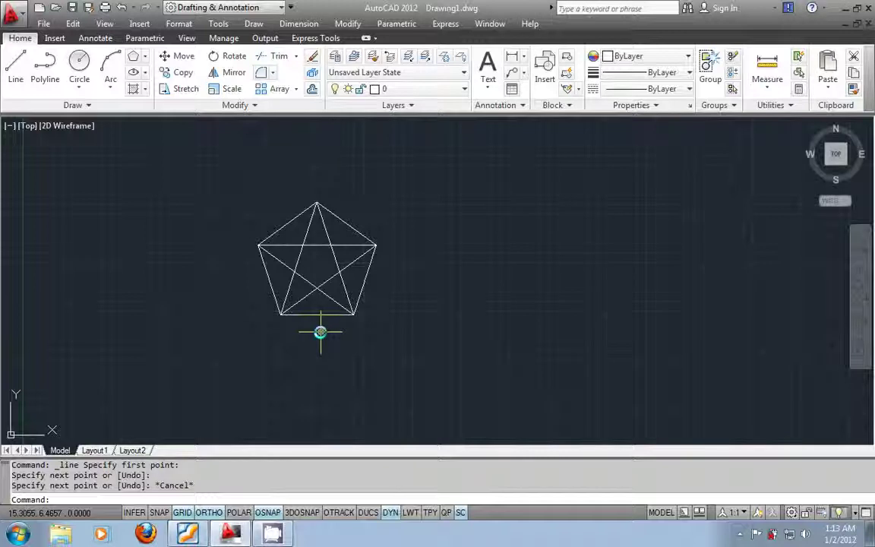
# Trim the five inner segments between the diagonals' crossings and erase the outer pentagon to leave only the star outline.
pyautogui.write('TR')
pyautogui.press('Return')
pyautogui.press('Return')
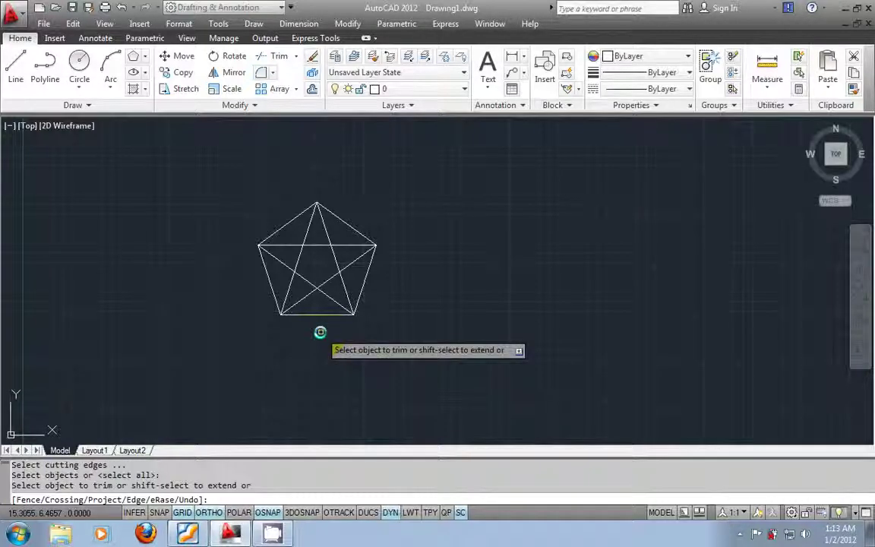
pyautogui.click(298, 258)
pyautogui.click(320, 245)
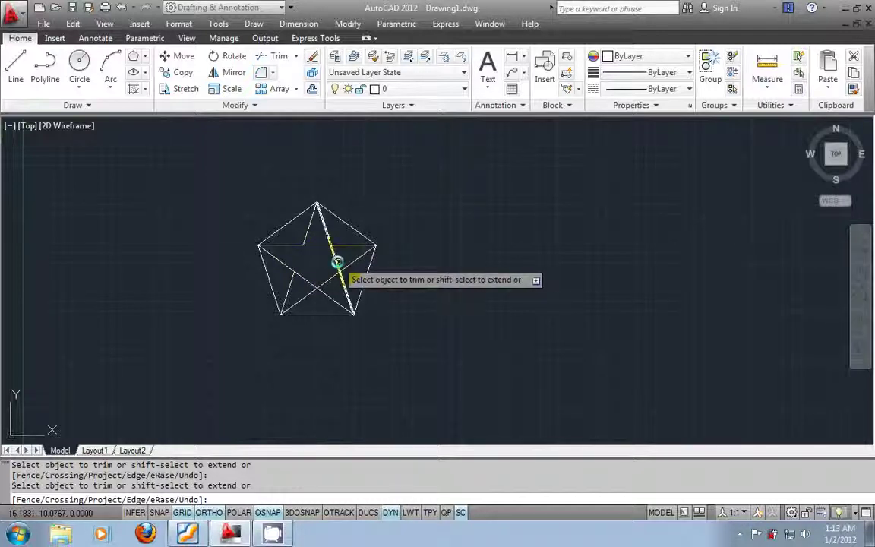
pyautogui.click(337, 262)
pyautogui.click(332, 276)
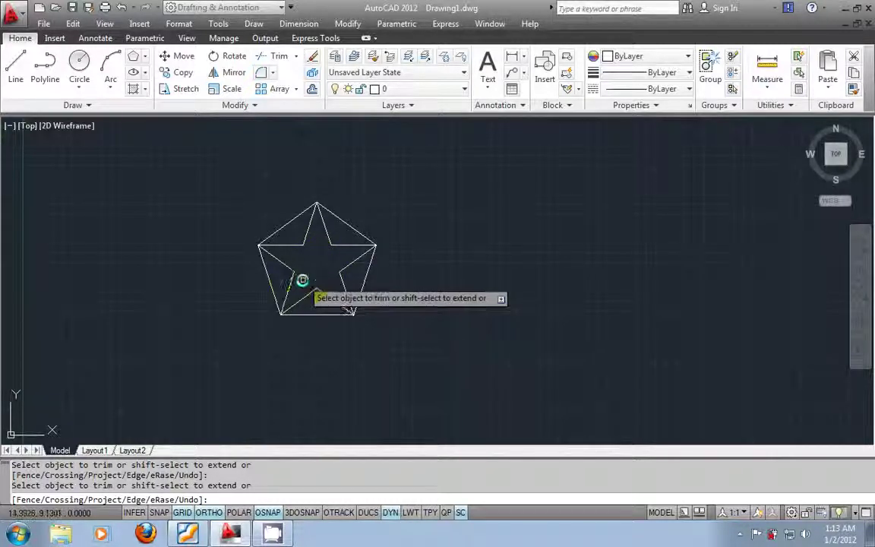
pyautogui.click(302, 280)
pyautogui.press('Escape')
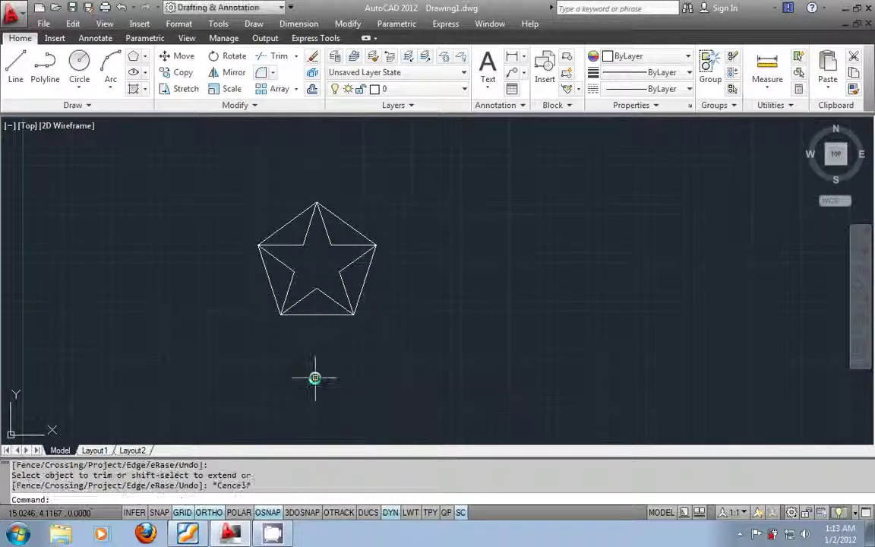
pyautogui.click(355, 232)
pyautogui.press('Delete')
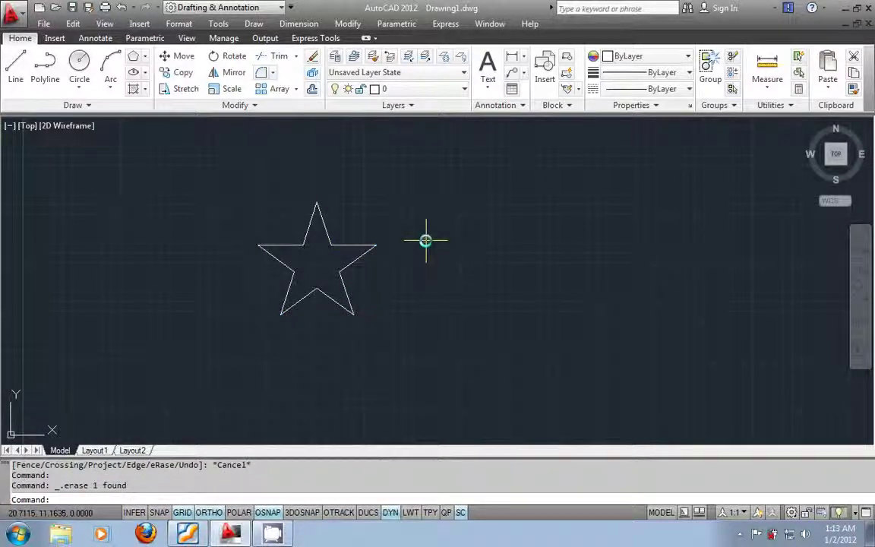